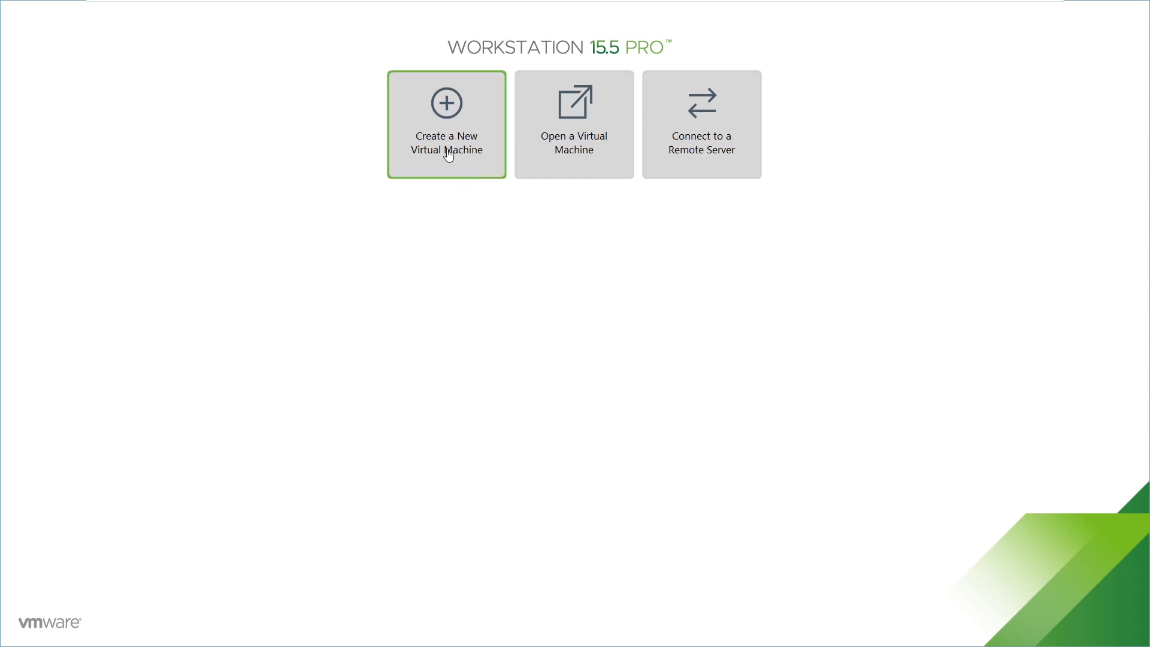
Step: Start a new typical virtual machine without an operating system installed yet, with Microsoft Windows, Windows Server 2016 as the guest
click(480, 150)
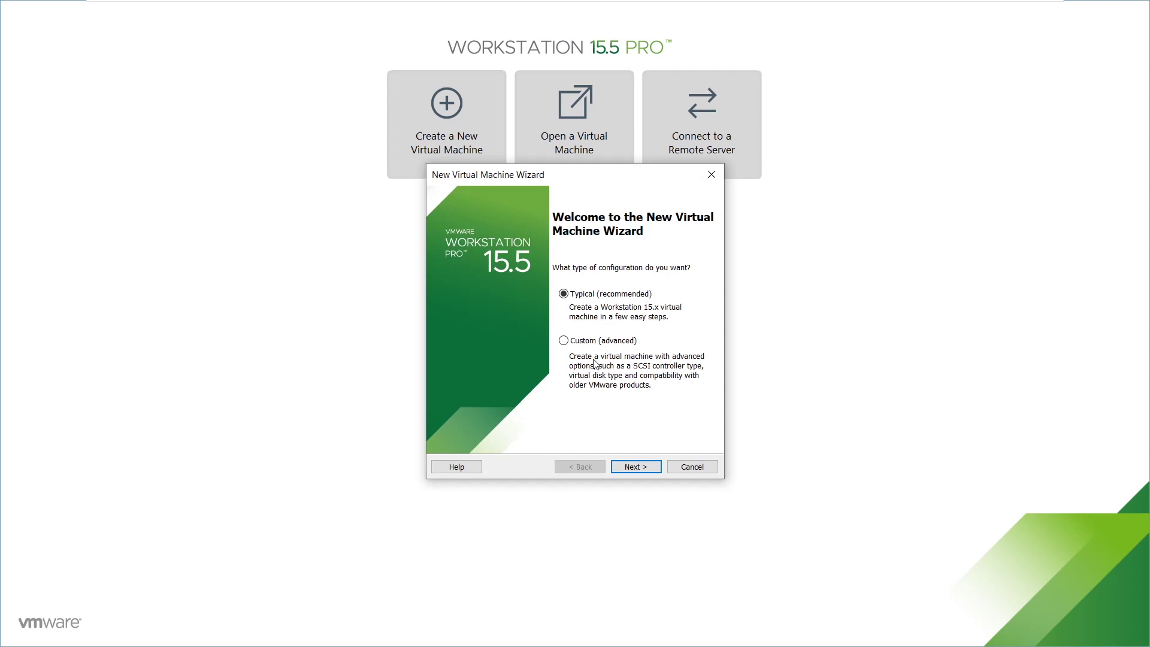
click(632, 465)
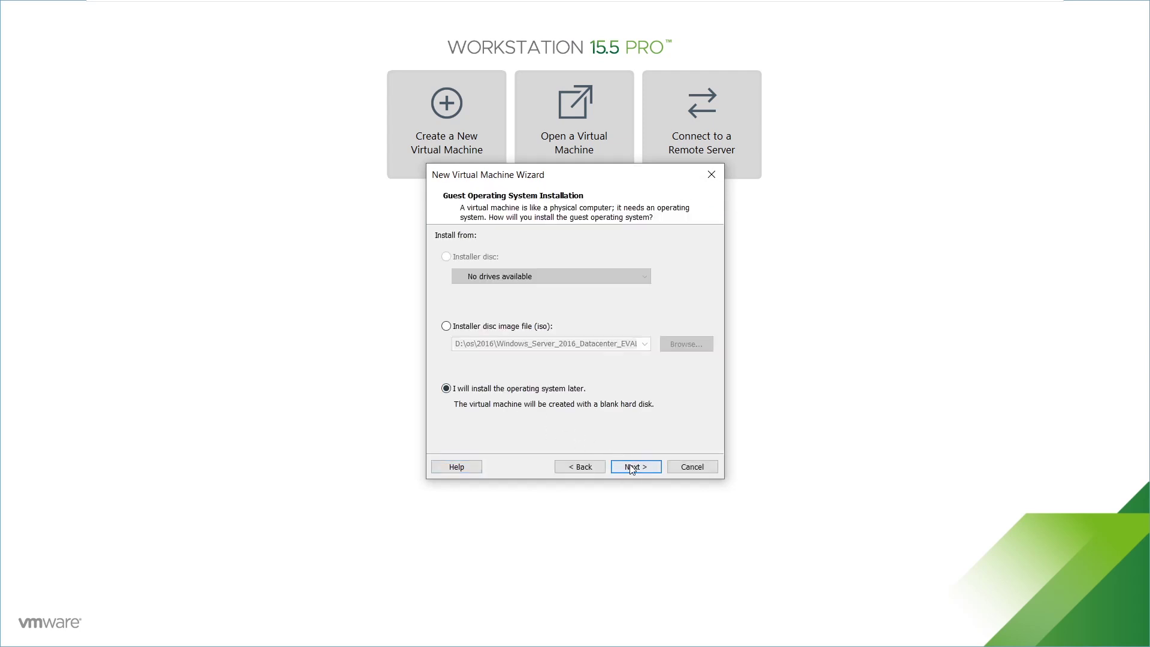
click(634, 465)
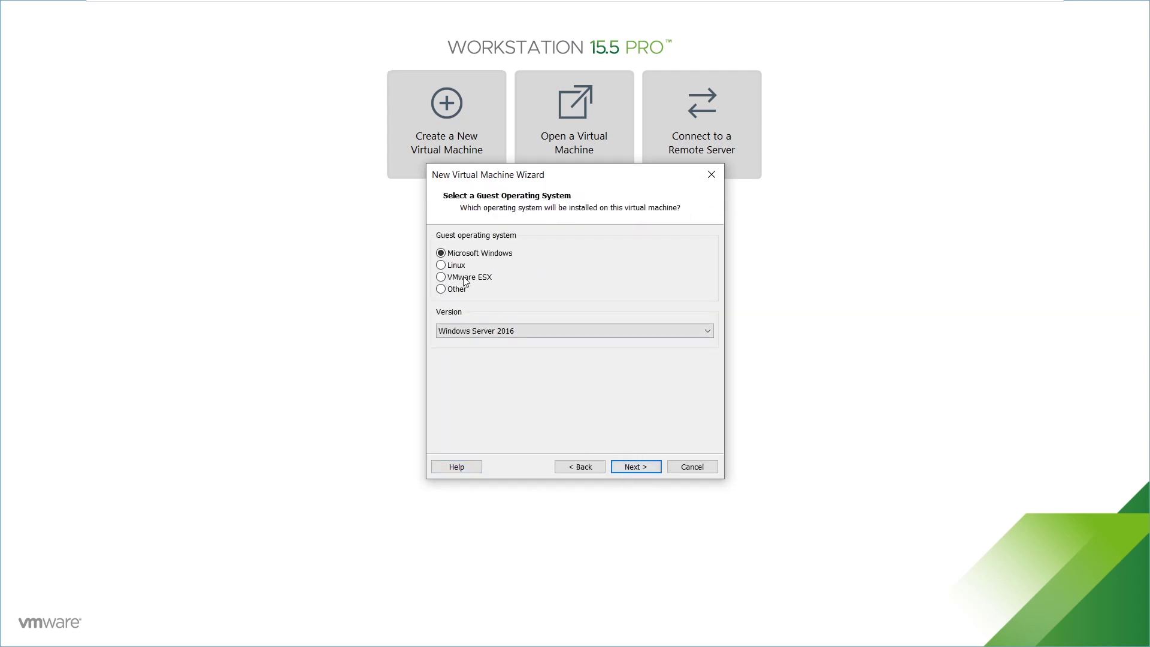
click(634, 466)
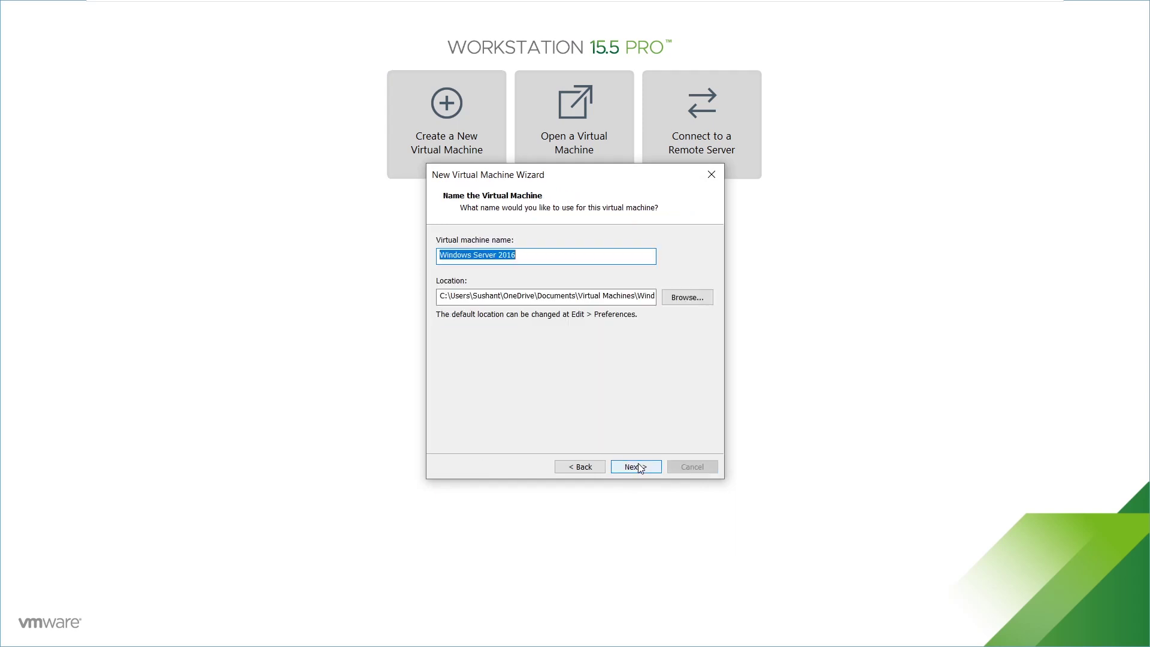
Step: Name the virtual machine SUS-CORE 16 and store it in the folder E:\SUS ONLINE\SUS-CORE 16
text(SU)
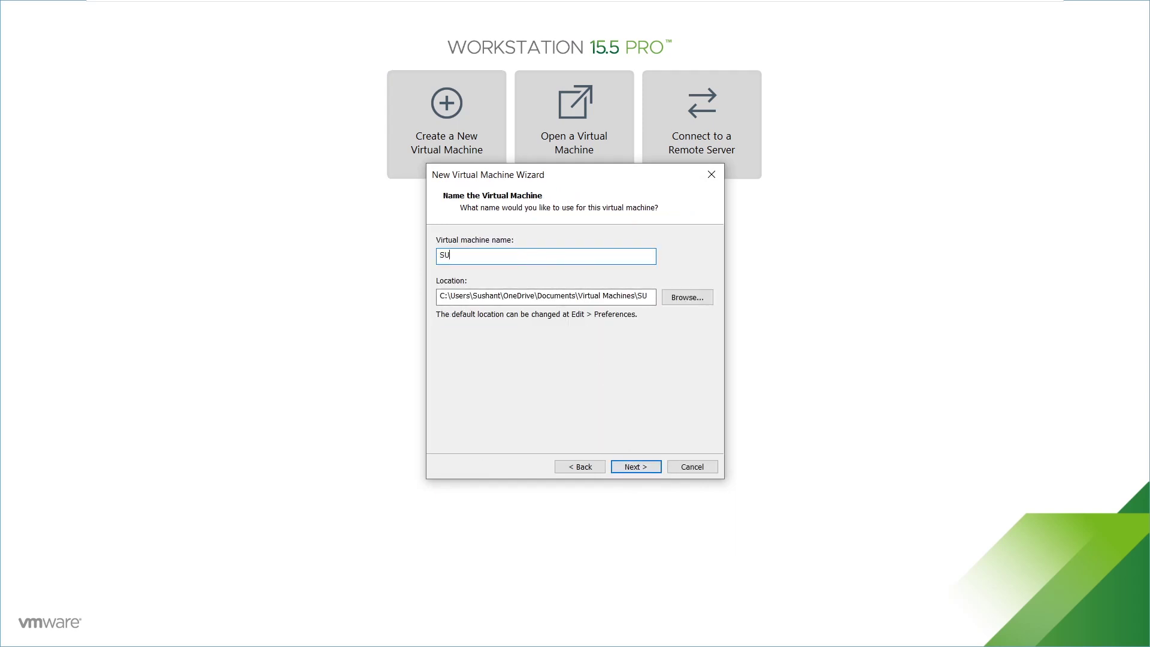
text(S-CORE 16)
click(687, 297)
scroll(598, 312, down, 4)
double_click(545, 289)
scroll(569, 319, down, 5)
scroll(569, 326, up, 2)
double_click(560, 336)
scroll(565, 324, down, 2)
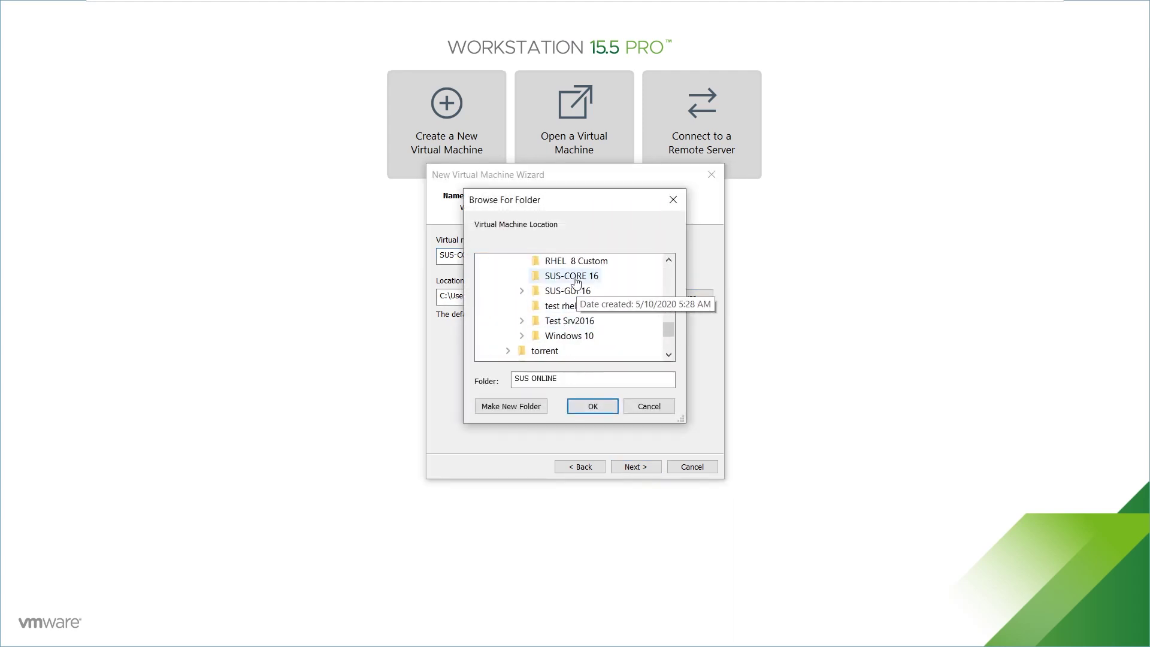
click(573, 276)
click(593, 406)
click(635, 467)
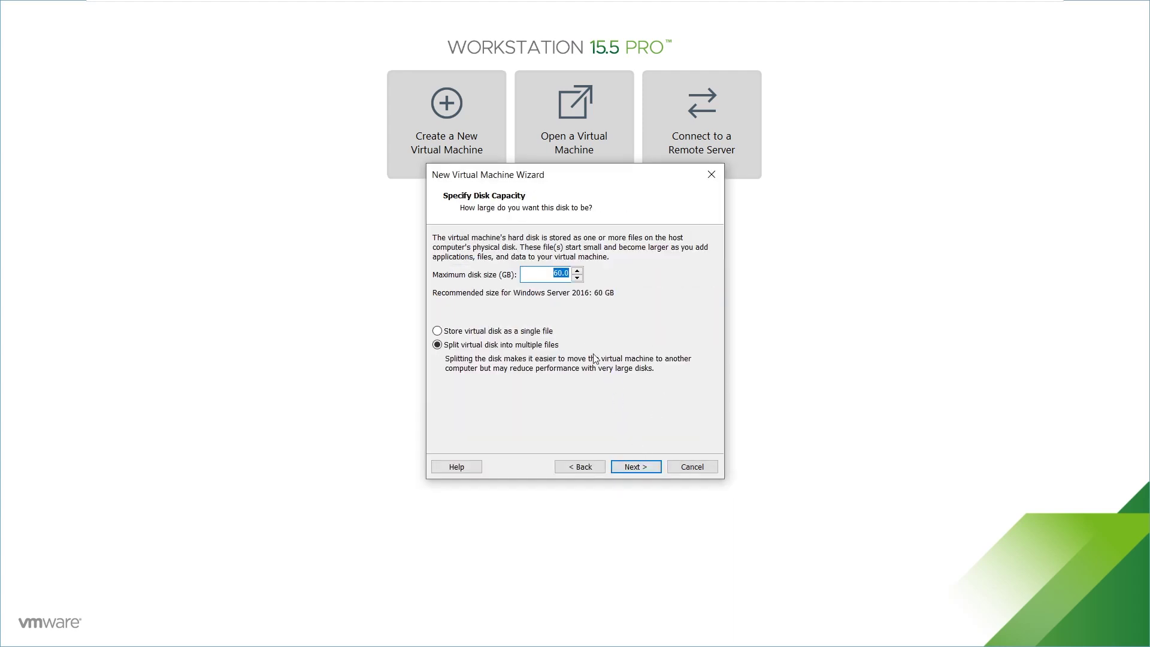
Step: Set the maximum disk size to 40 GB and store the virtual disk as a single file
text(40)
click(498, 331)
click(635, 467)
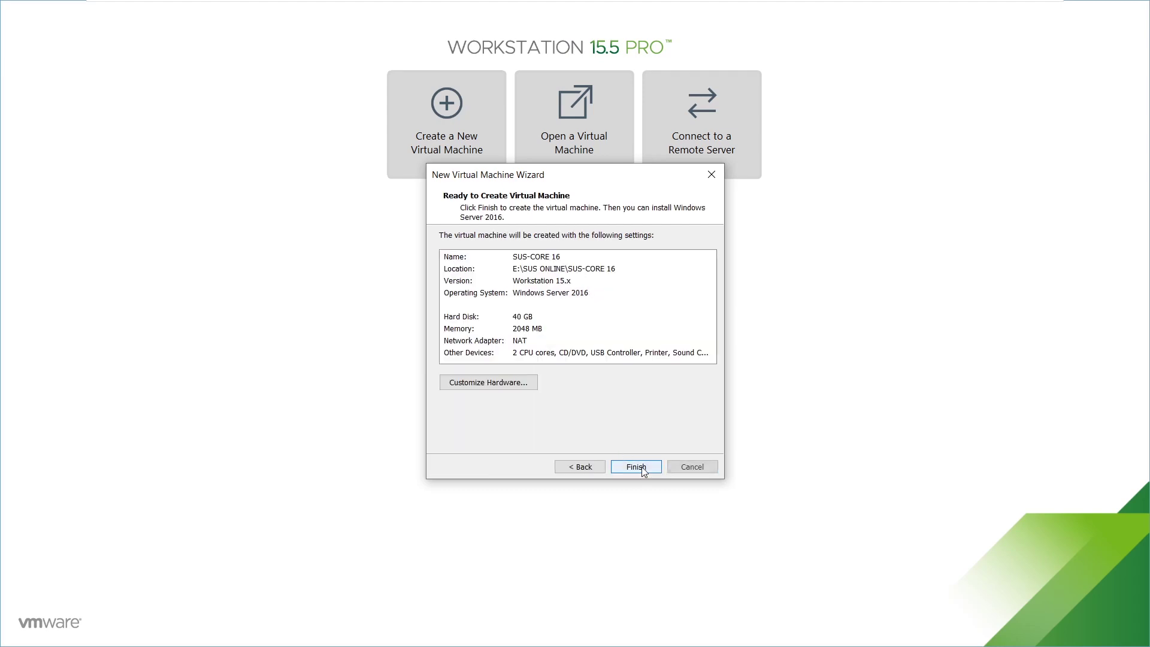
Step: Customize the hardware: set the memory to 4 GB and connect the CD/DVD drive to the Windows Server 2016 Datacenter ISO in D:\os\2016
click(504, 383)
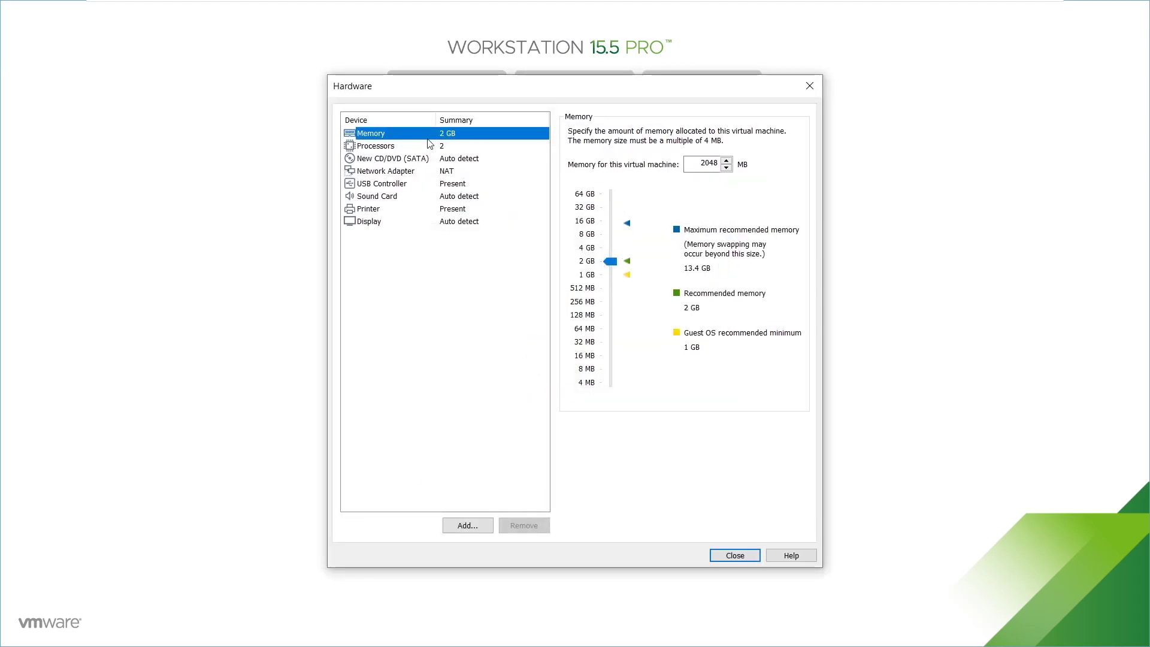
click(585, 249)
click(414, 159)
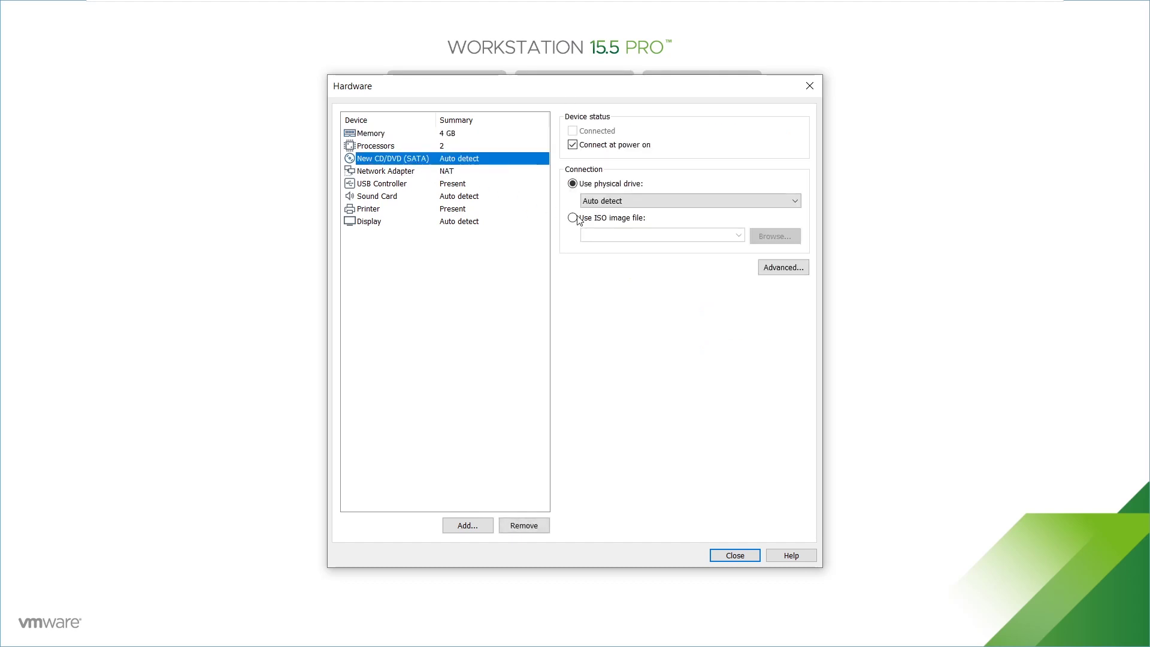
click(602, 218)
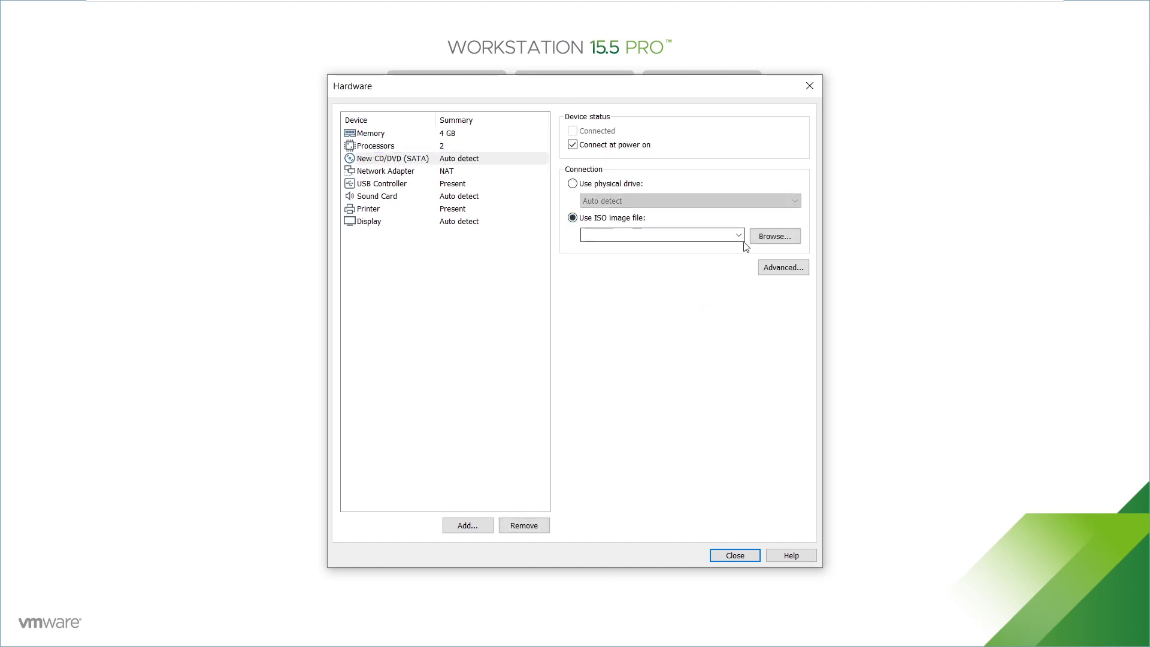
click(773, 237)
click(390, 351)
scroll(576, 343, down, 4)
double_click(486, 241)
double_click(488, 202)
click(539, 202)
click(777, 432)
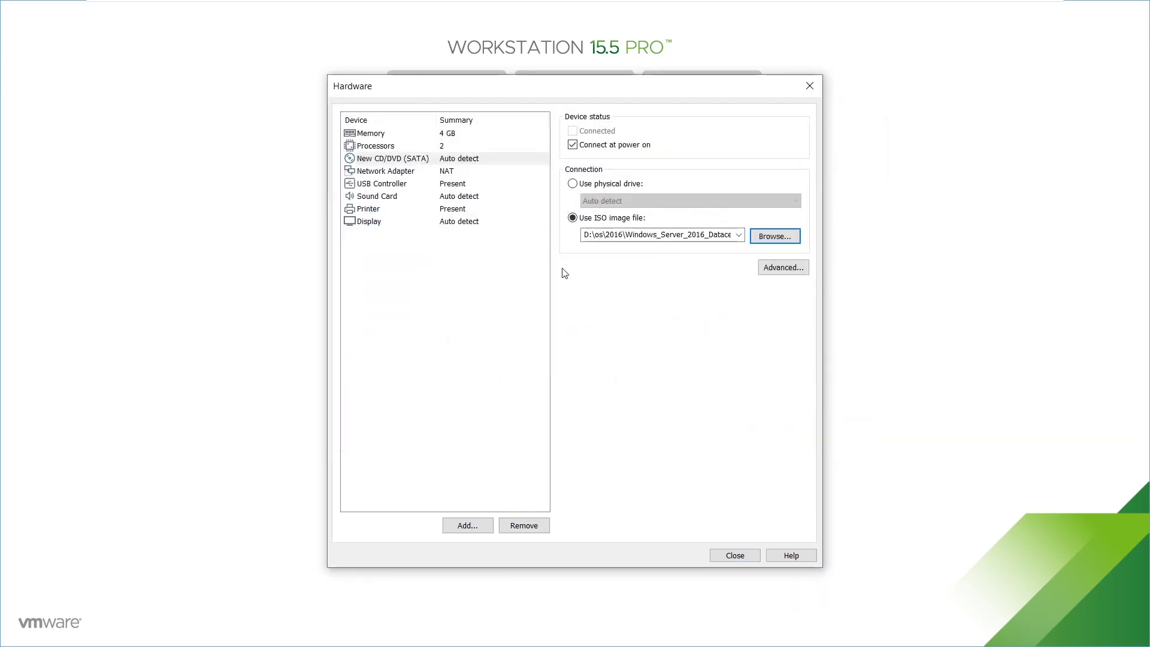
click(740, 557)
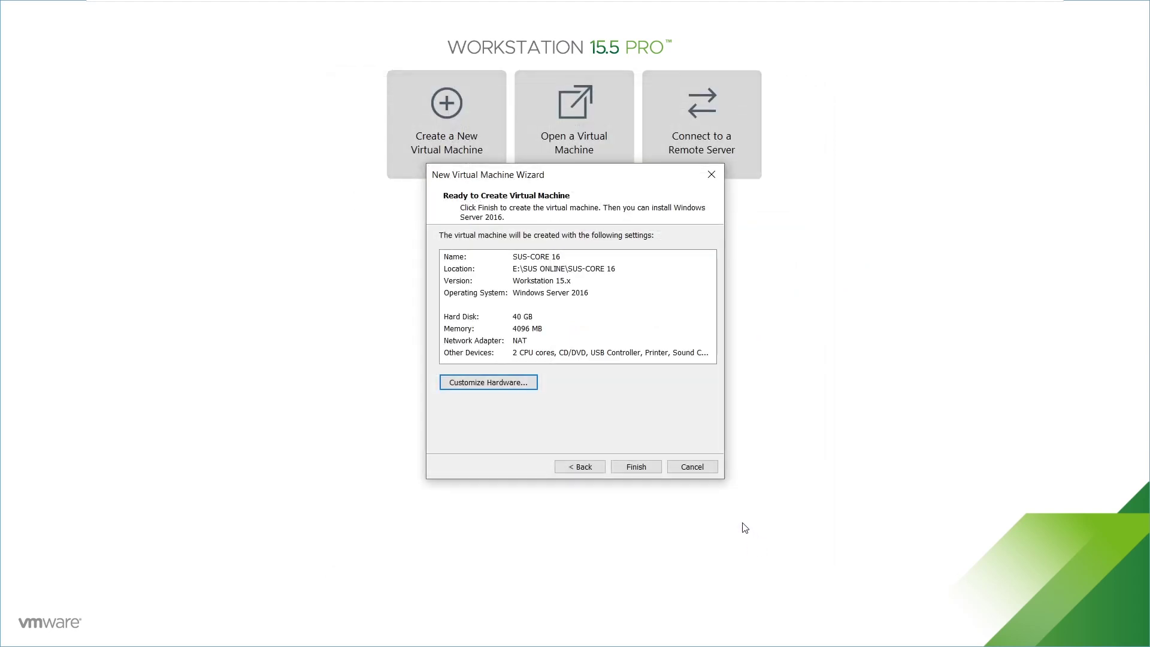
Step: Finish creating the virtual machine and power it on, booting from the installation disc
click(648, 469)
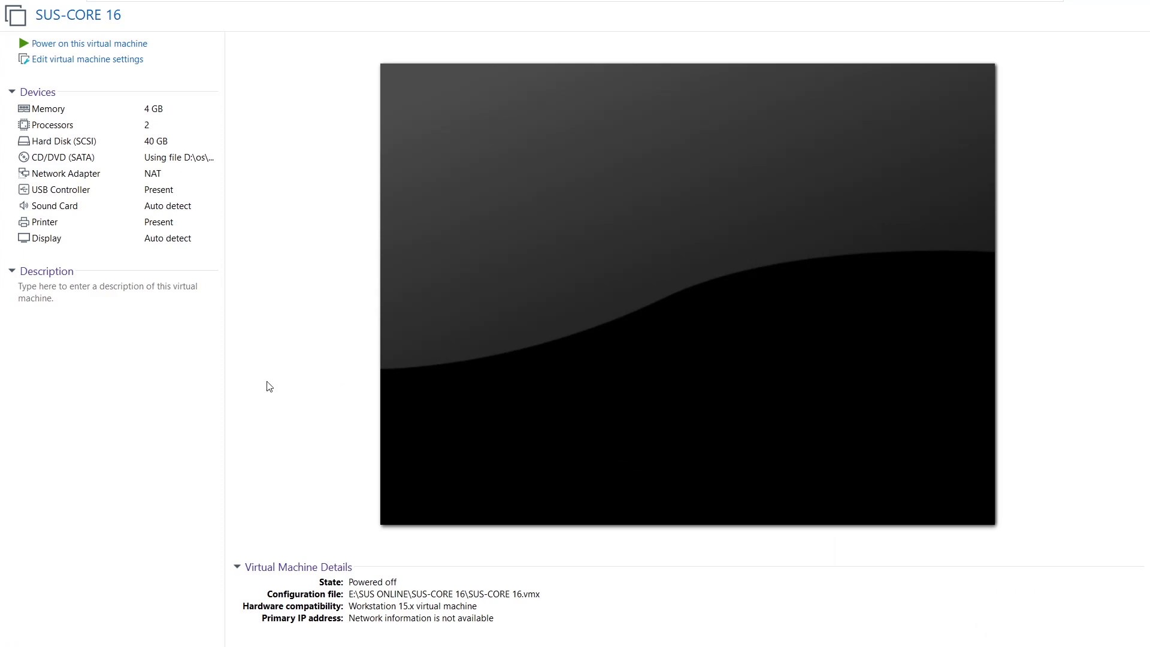
click(74, 44)
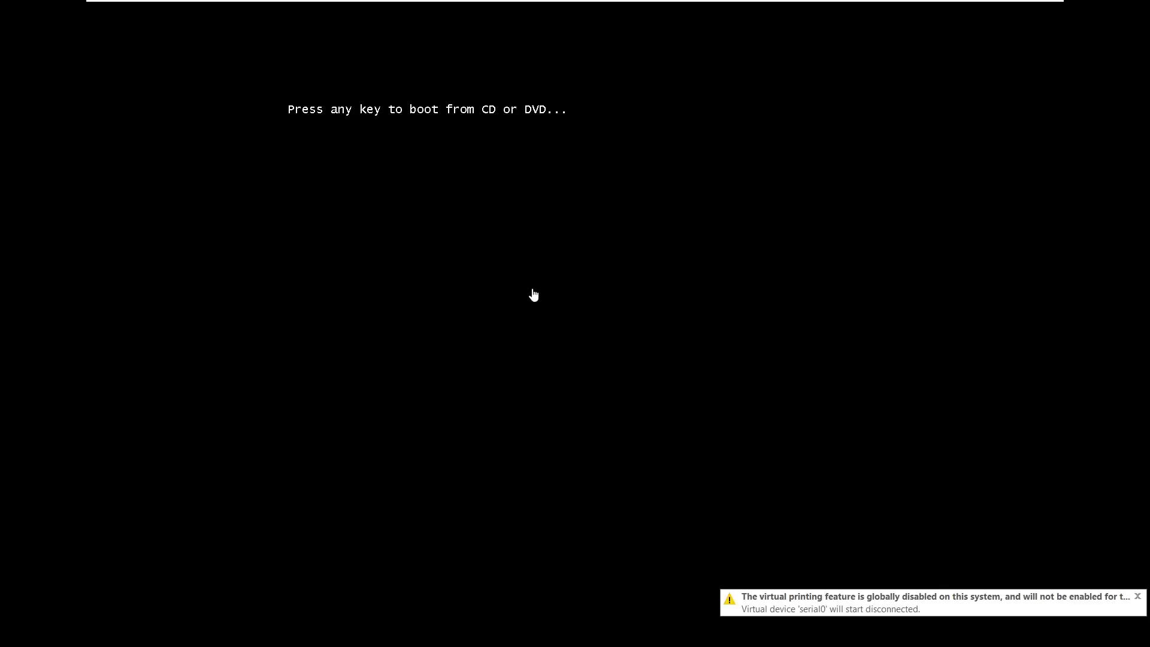
click(522, 265)
key(Return)
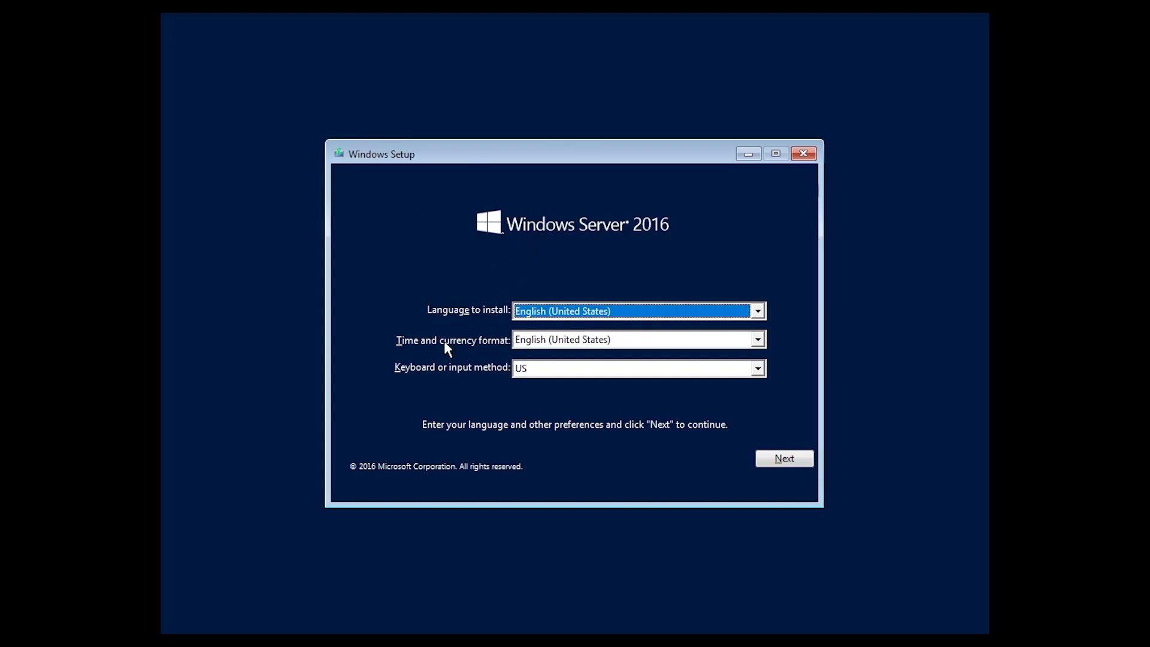
Step: Set the time and currency format to English (India) and accept the language preferences
click(568, 343)
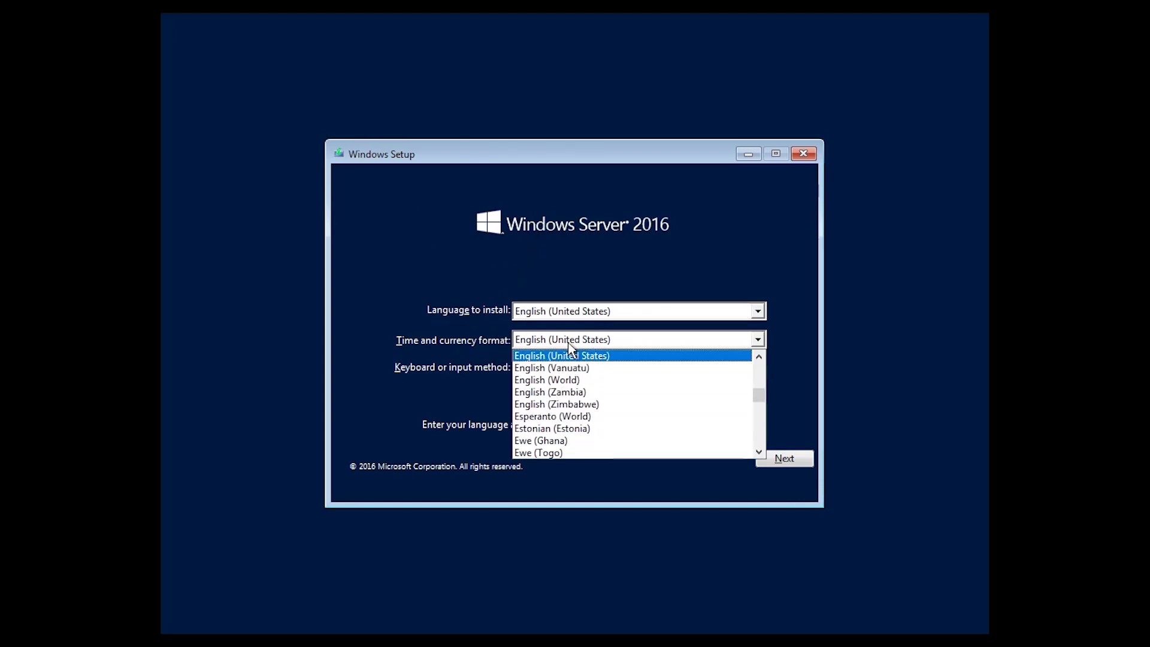
key(Up)
key(Up)
key(Up)
key(Up)
key(Up)
key(Up)
key(Up)
key(Up)
key(Up)
key(Up)
key(Up)
key(Up)
key(Up)
key(Up)
key(Up)
key(Up)
key(Up)
key(Up)
key(Up)
key(Up)
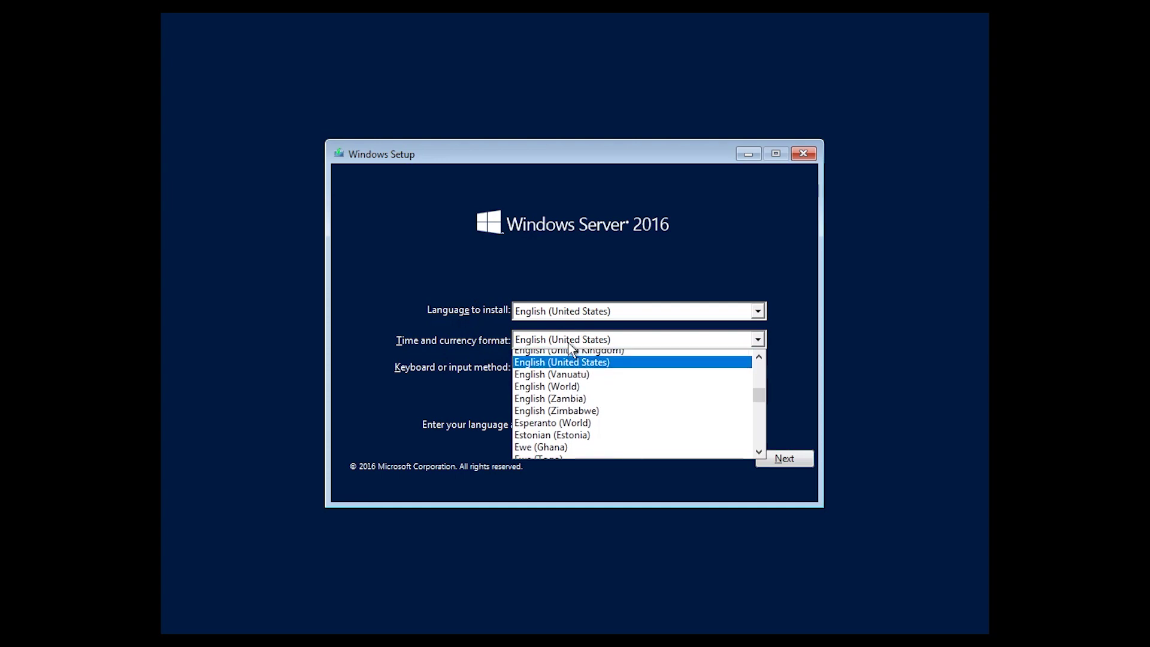
key(Up)
key(Up)
key(Up)
key(Up)
key(Up)
key(Up)
key(Up)
key(Up)
key(Up)
key(Up)
key(Up)
key(Up)
key(Up)
key(Up)
key(Up)
key(Up)
key(Up)
key(Up)
key(Up)
key(Up)
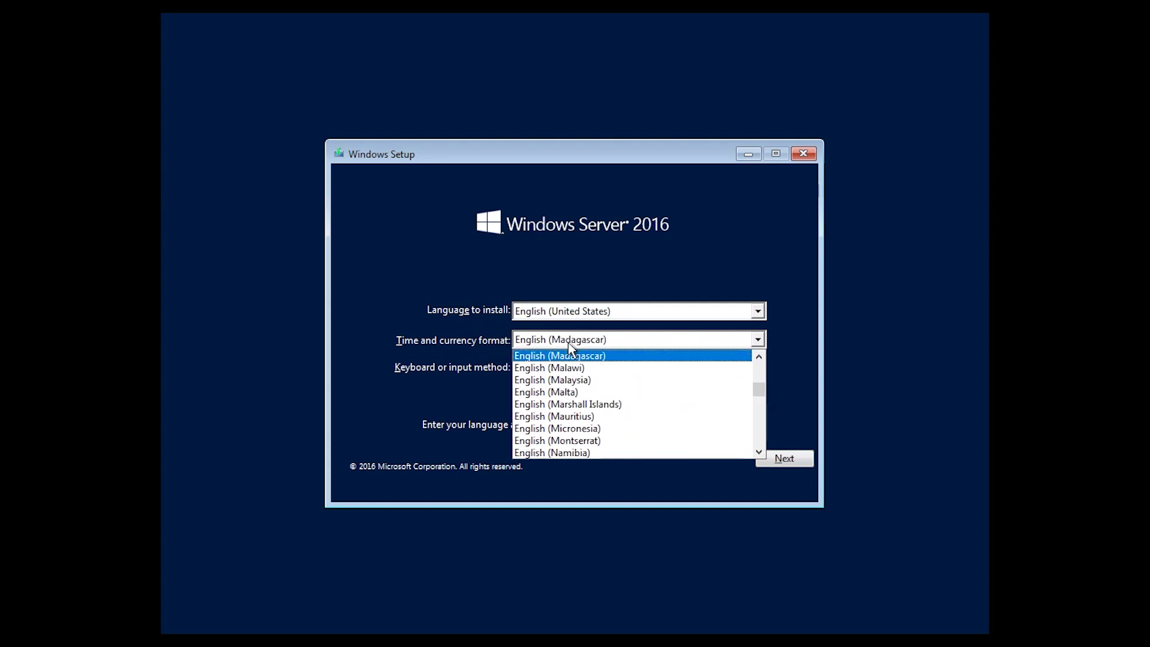
key(Down)
key(Down)
key(Down)
key(Down)
key(Down)
key(Down)
key(Down)
key(Down)
key(Down)
key(Down)
key(Down)
key(Down)
key(Down)
key(Down)
key(Down)
key(Up)
key(Up)
key(Up)
key(Up)
key(Up)
key(Up)
click(576, 379)
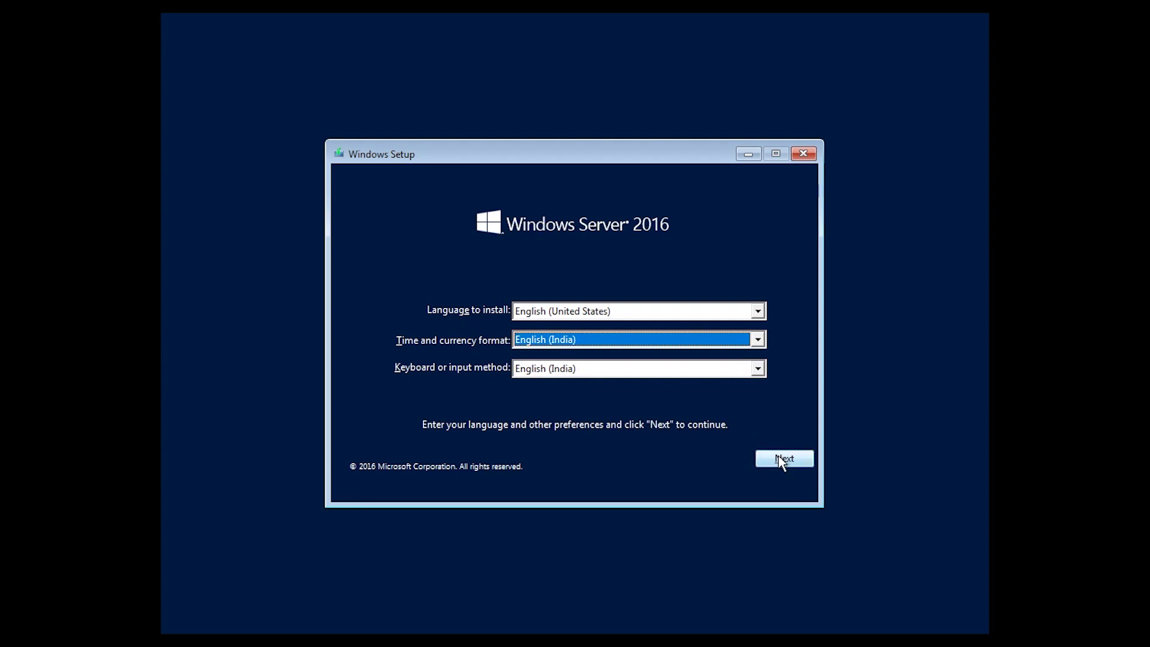
click(779, 460)
Step: Begin the Windows installation and choose the Windows Server 2016 Datacenter Evaluation edition without Desktop Experience
click(584, 334)
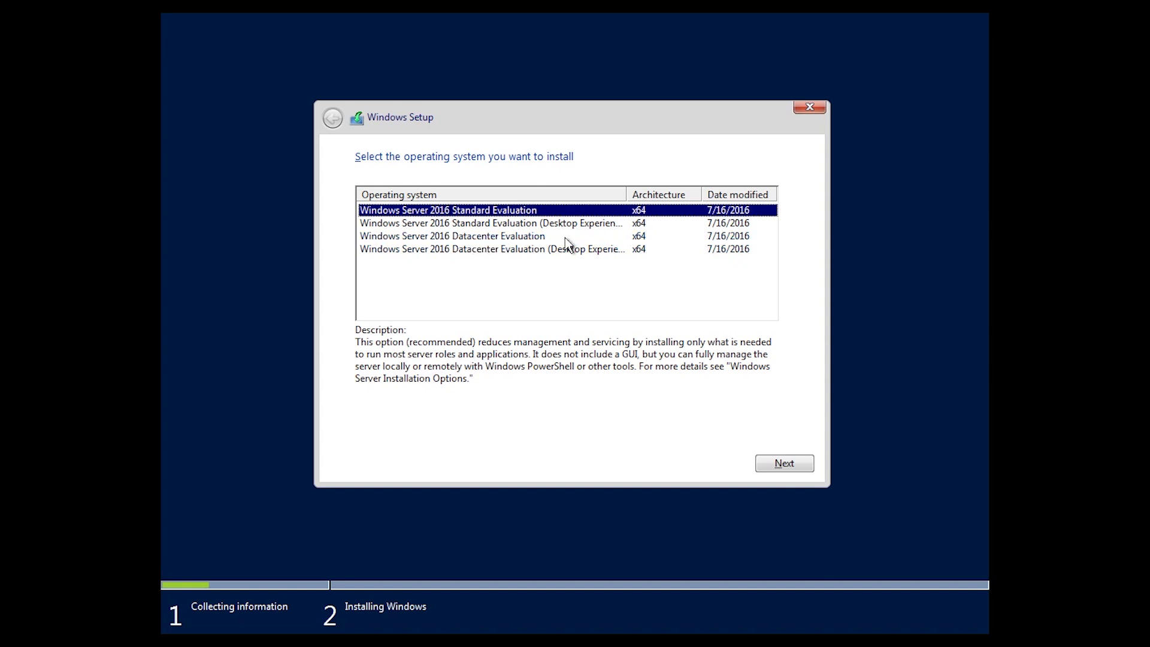
click(530, 238)
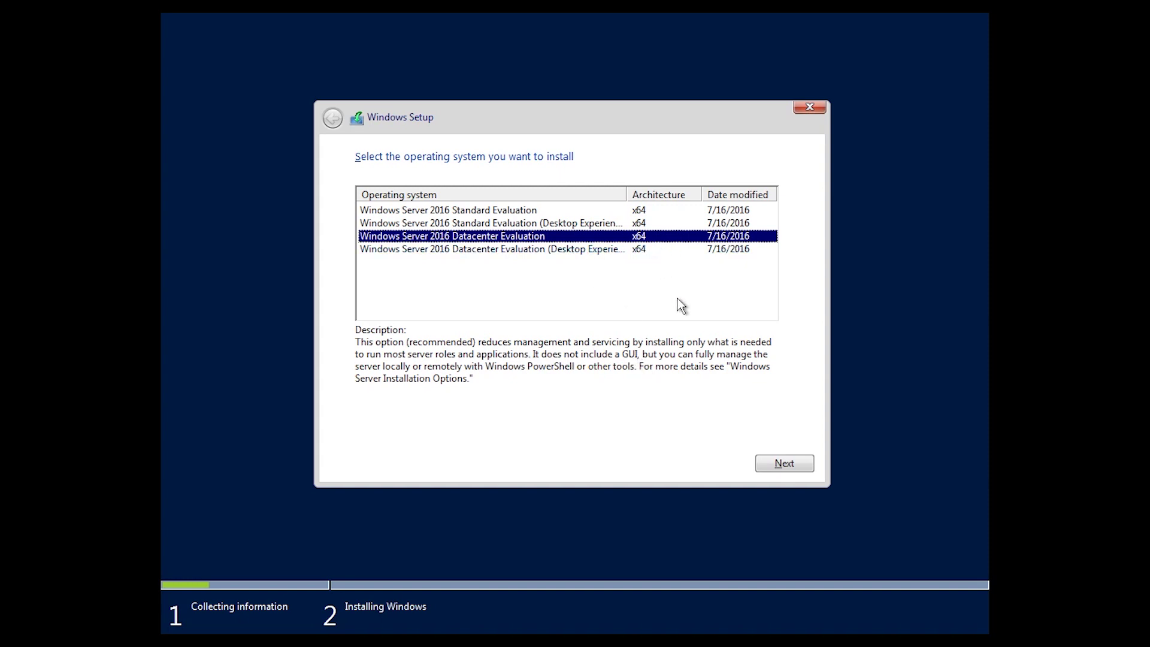
click(779, 464)
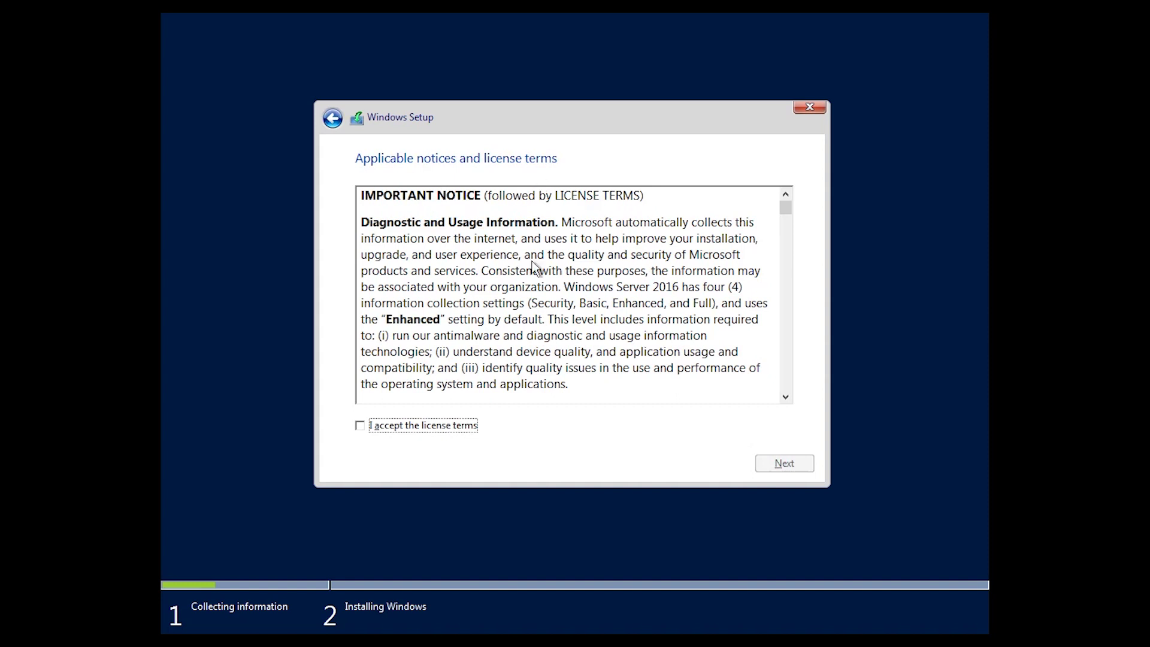
Step: Accept the license terms and run a custom Windows-only installation on the unallocated space of Drive 0
click(379, 427)
click(768, 462)
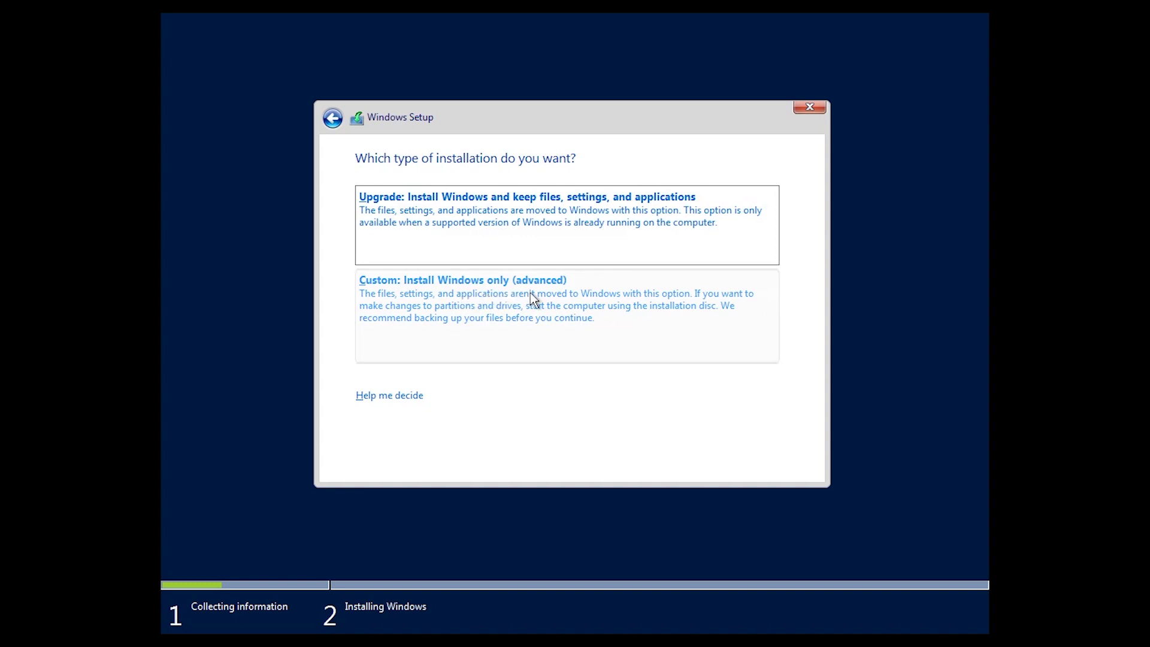
click(511, 300)
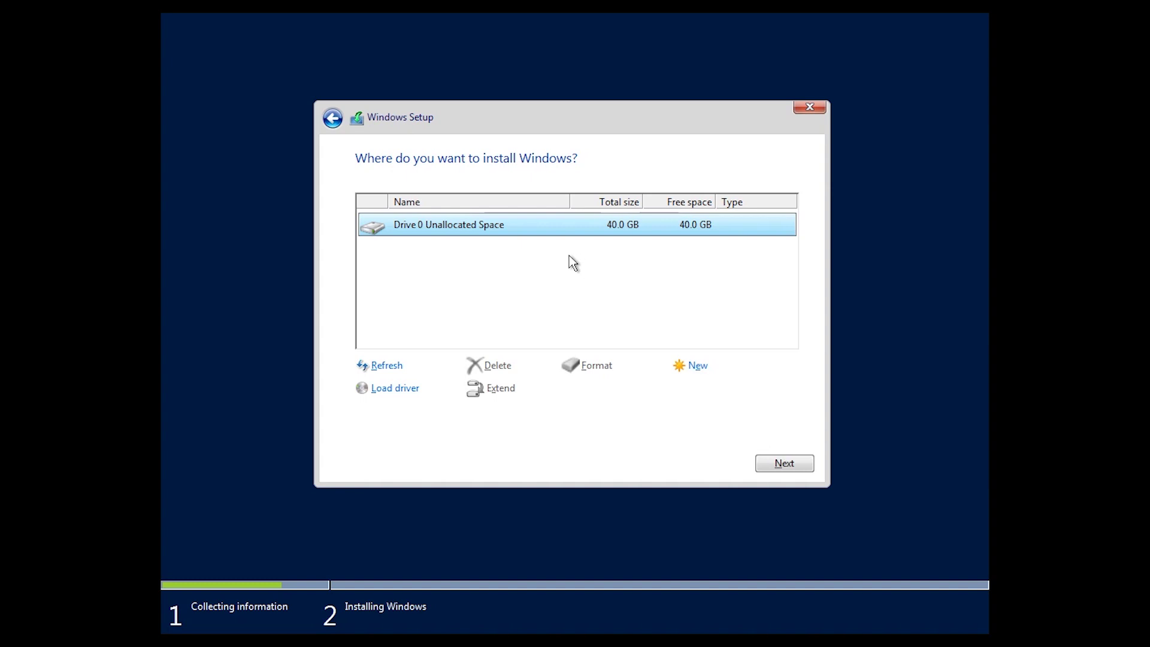
click(787, 467)
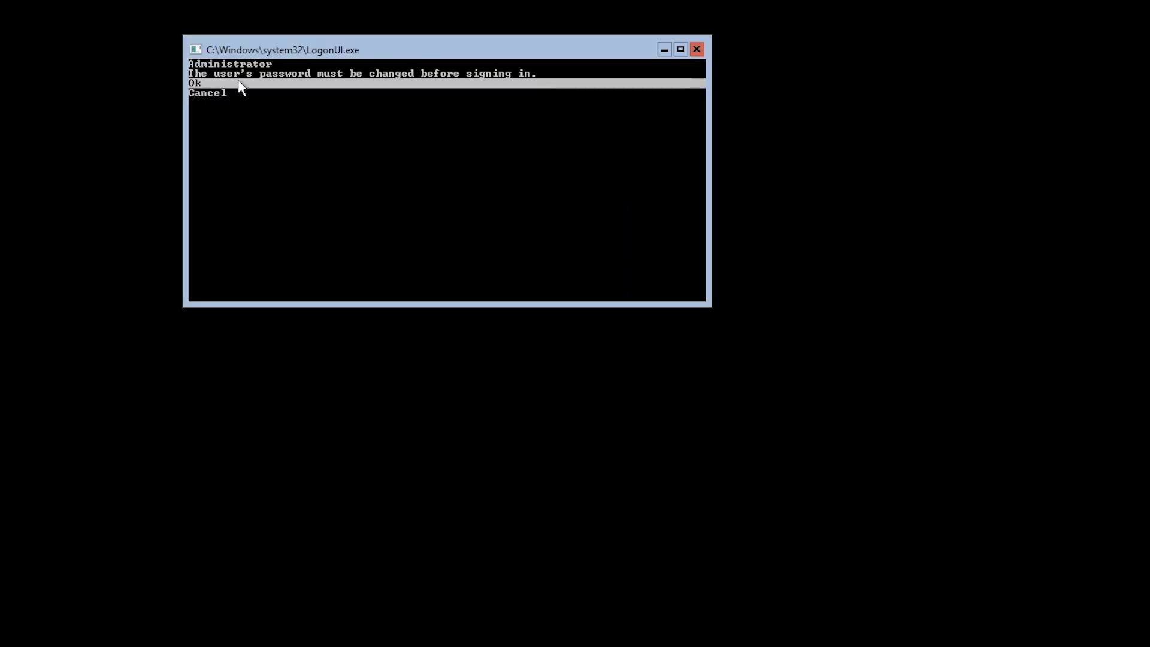
Step: Agree to change the Administrator password before signing in
click(313, 84)
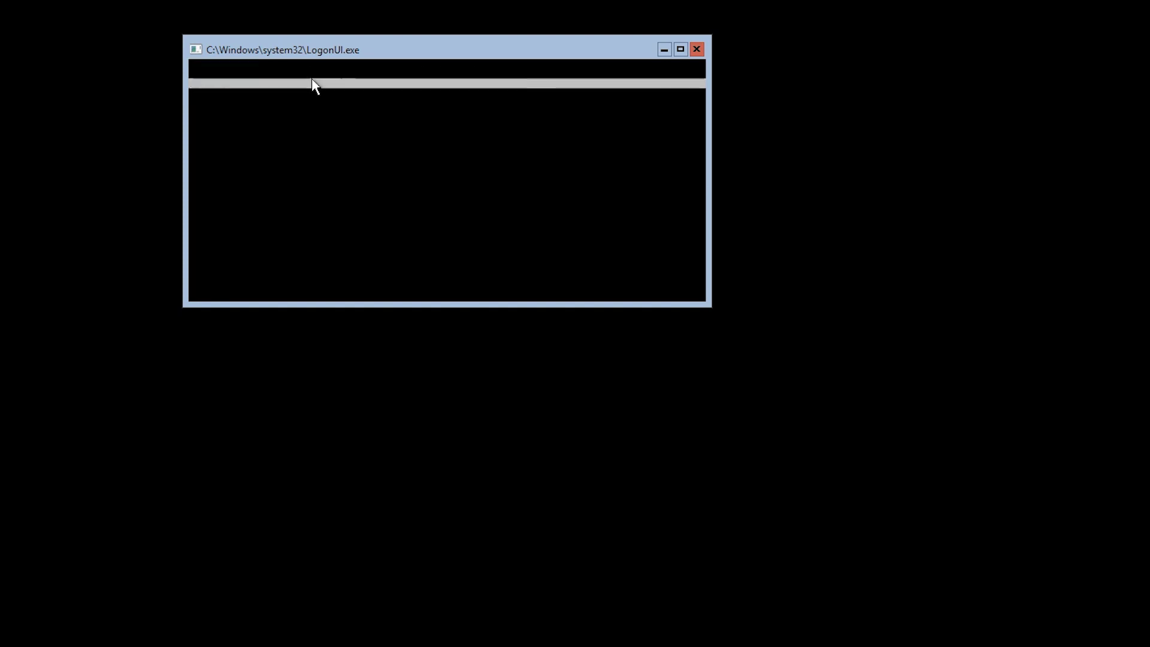